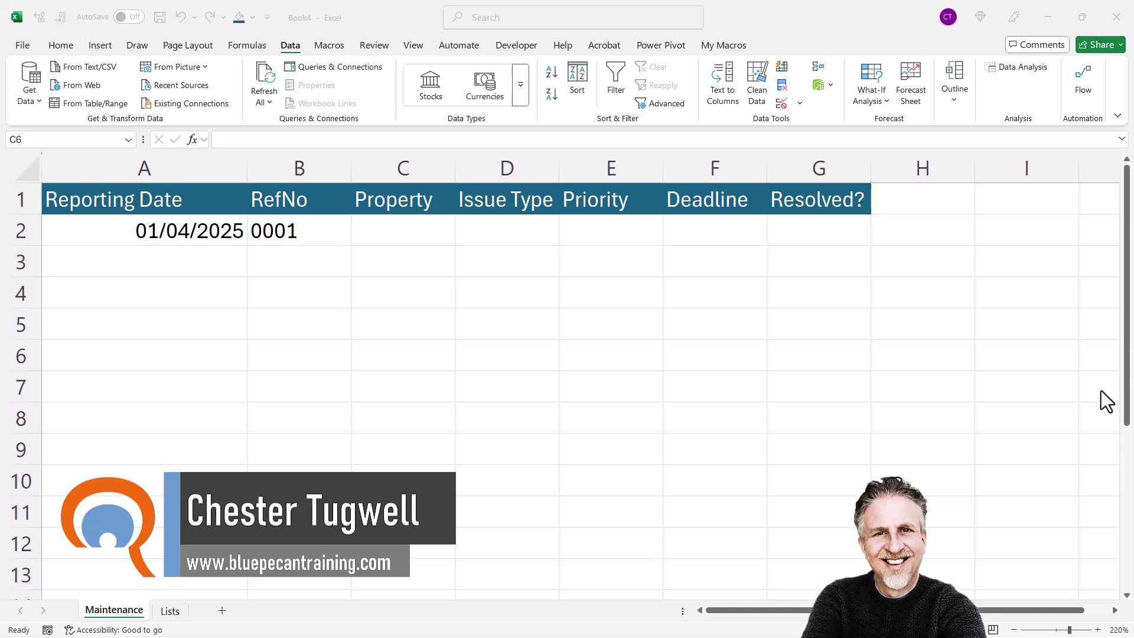
# Step: Look over the Lists sheet, then return to the Maintenance sheet
pyautogui.click(177, 607)
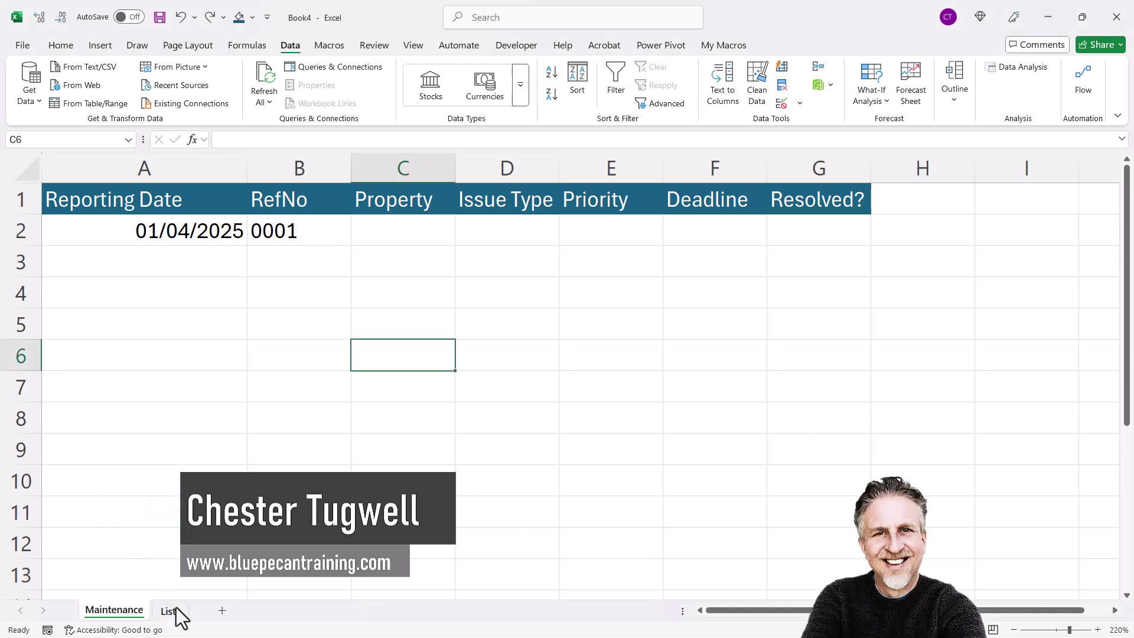
pyautogui.click(170, 610)
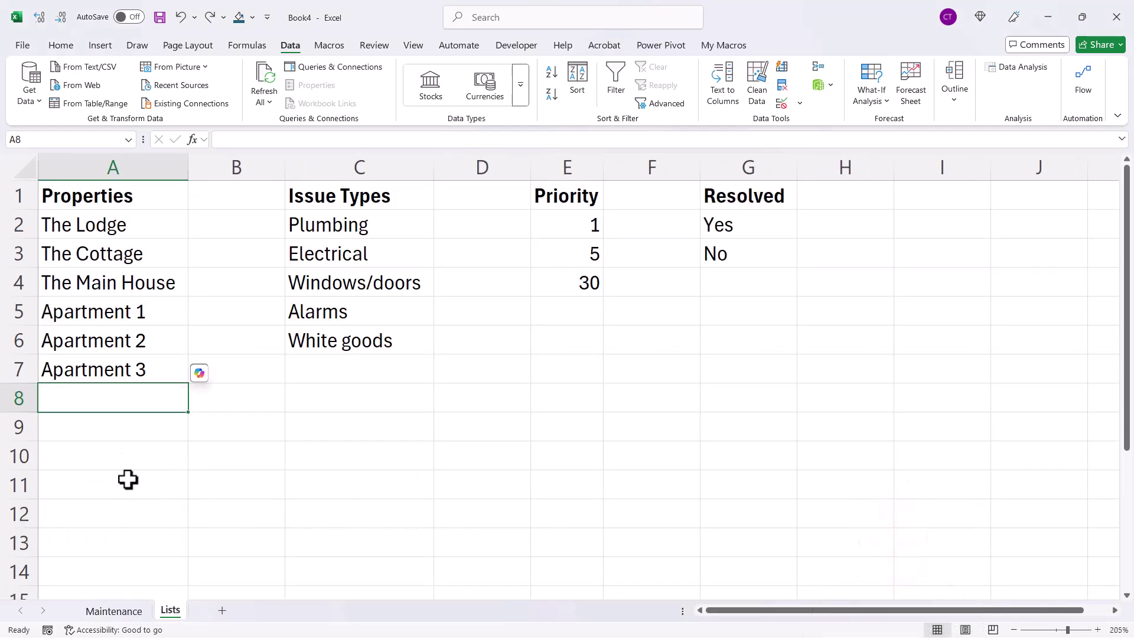
pyautogui.click(132, 611)
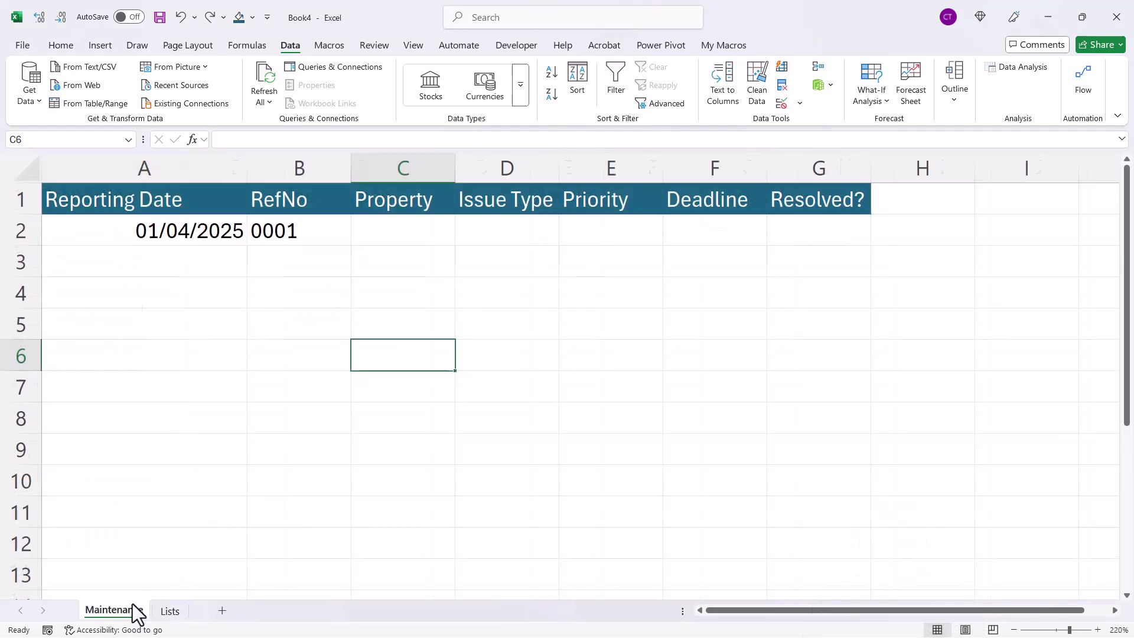
# Step: Give C2 a List validation rule sourced from Lists!A2:A14
pyautogui.click(428, 231)
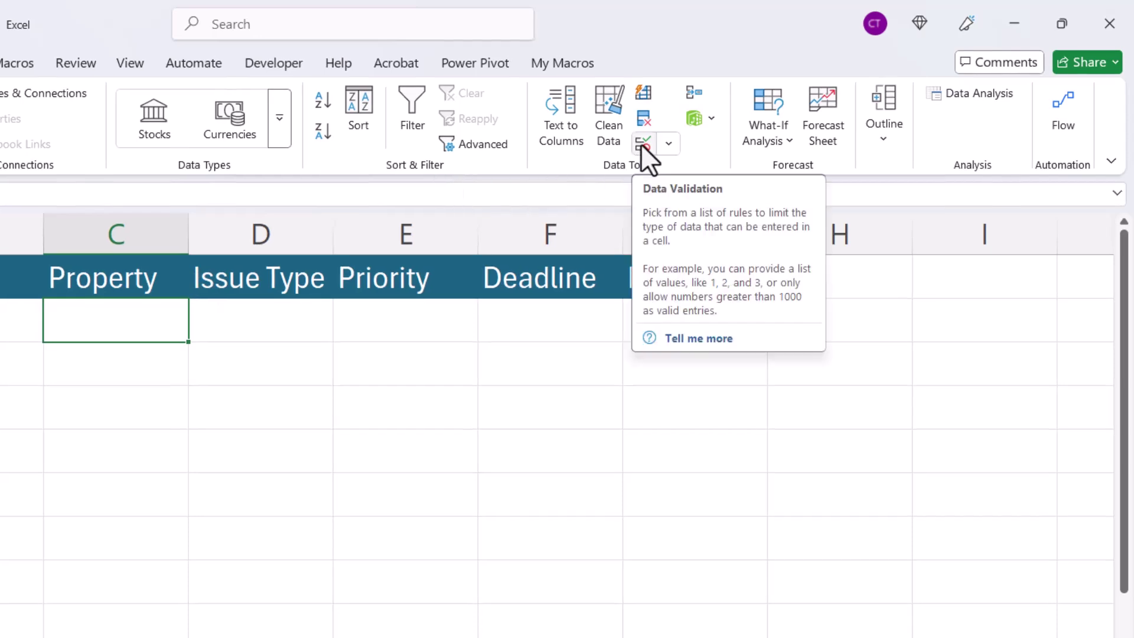
pyautogui.click(641, 145)
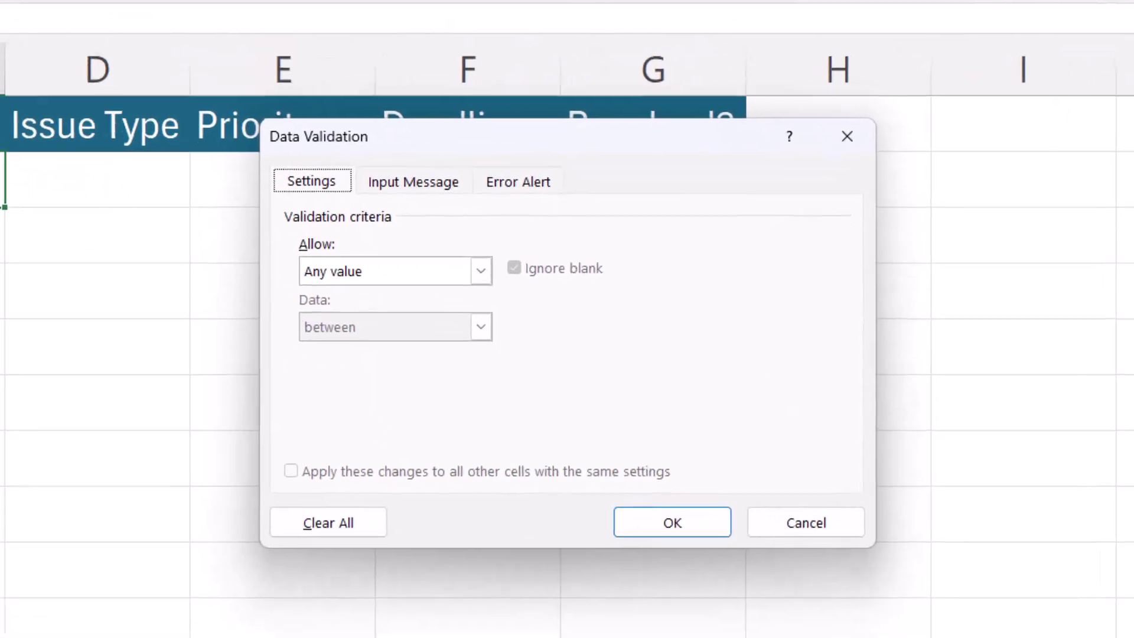
pyautogui.click(461, 244)
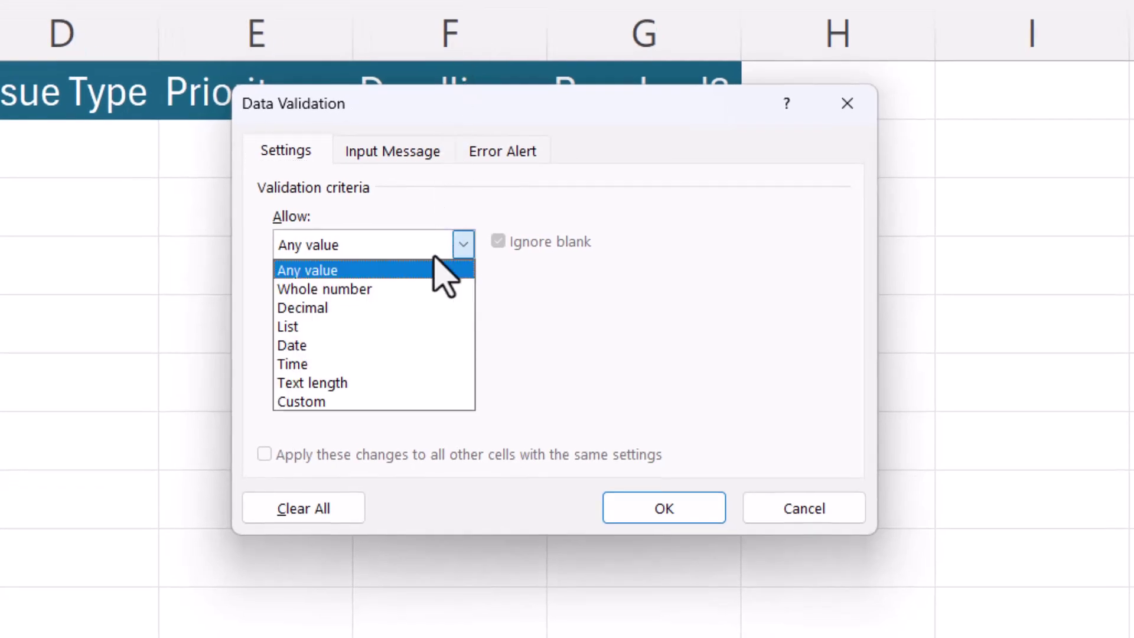
pyautogui.click(339, 325)
pyautogui.click(317, 360)
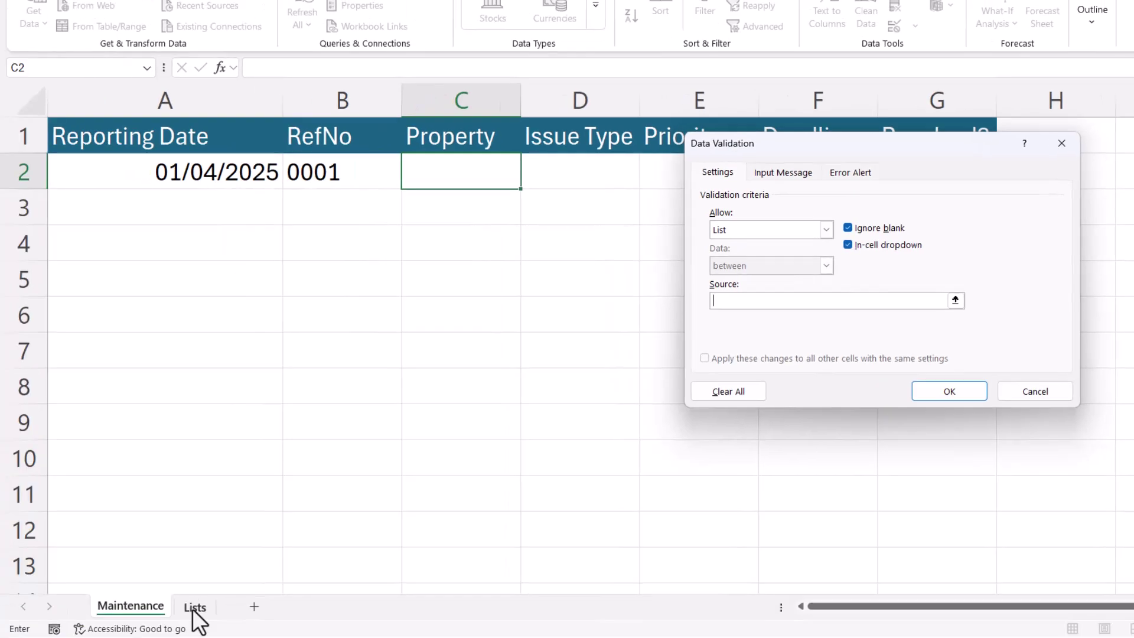
pyautogui.click(194, 606)
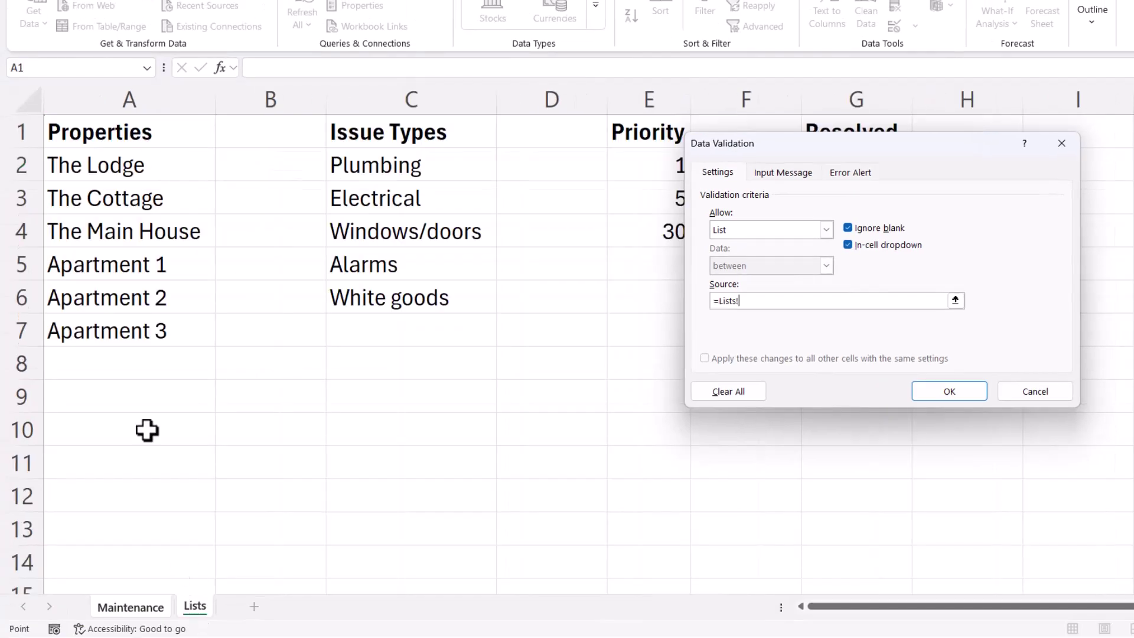
pyautogui.moveTo(135, 165)
pyautogui.mouseDown()
pyautogui.moveTo(136, 325)
pyautogui.moveTo(106, 551)
pyautogui.mouseUp()
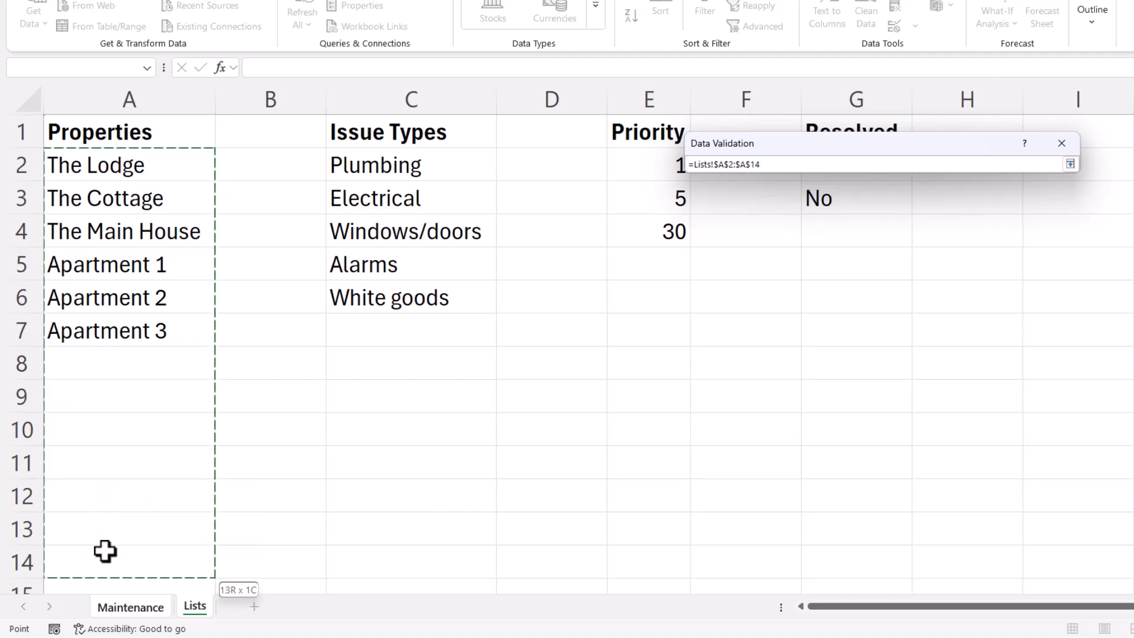
pyautogui.moveTo(105, 550); pyautogui.dragTo(106, 551)
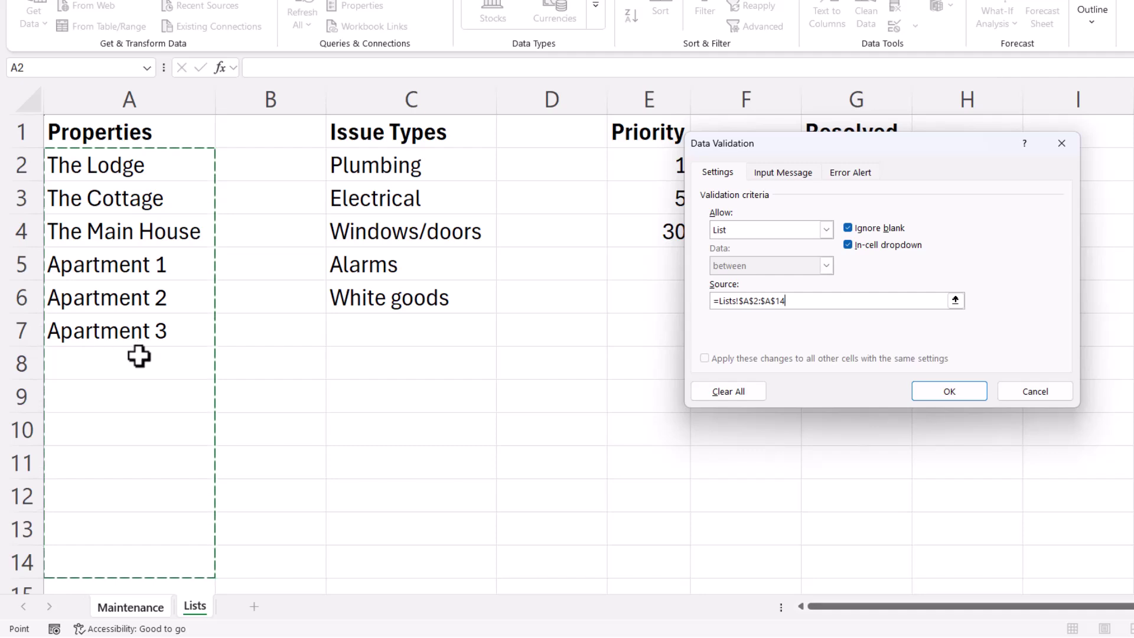
pyautogui.click(942, 406)
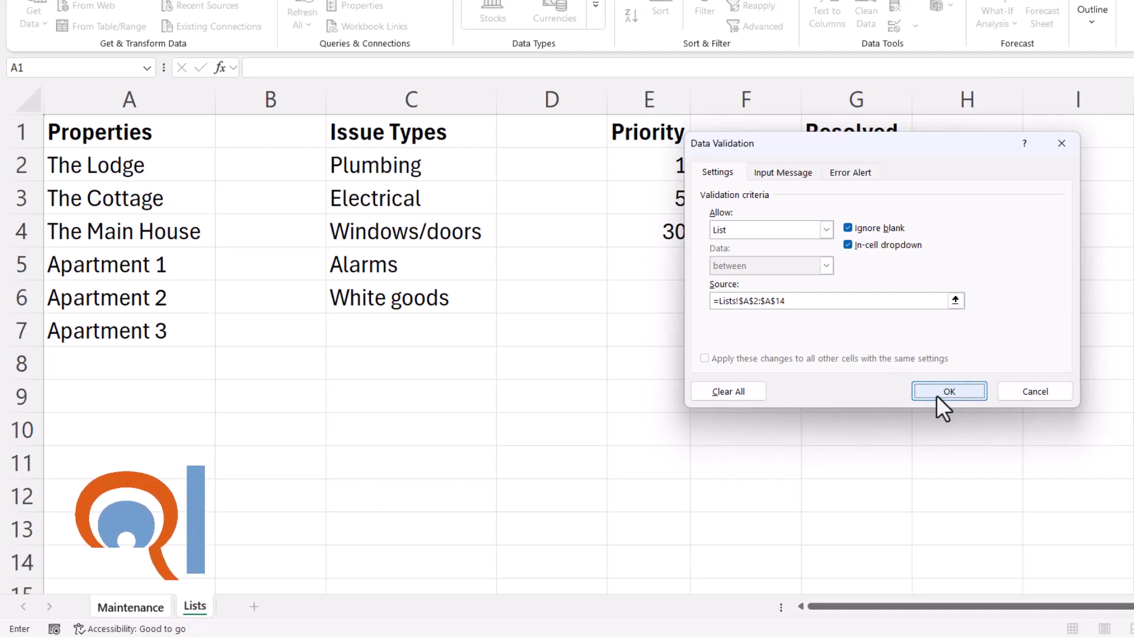
# Step: Add 'Apartment 4' in cell A8 of the Lists sheet
pyautogui.click(535, 183)
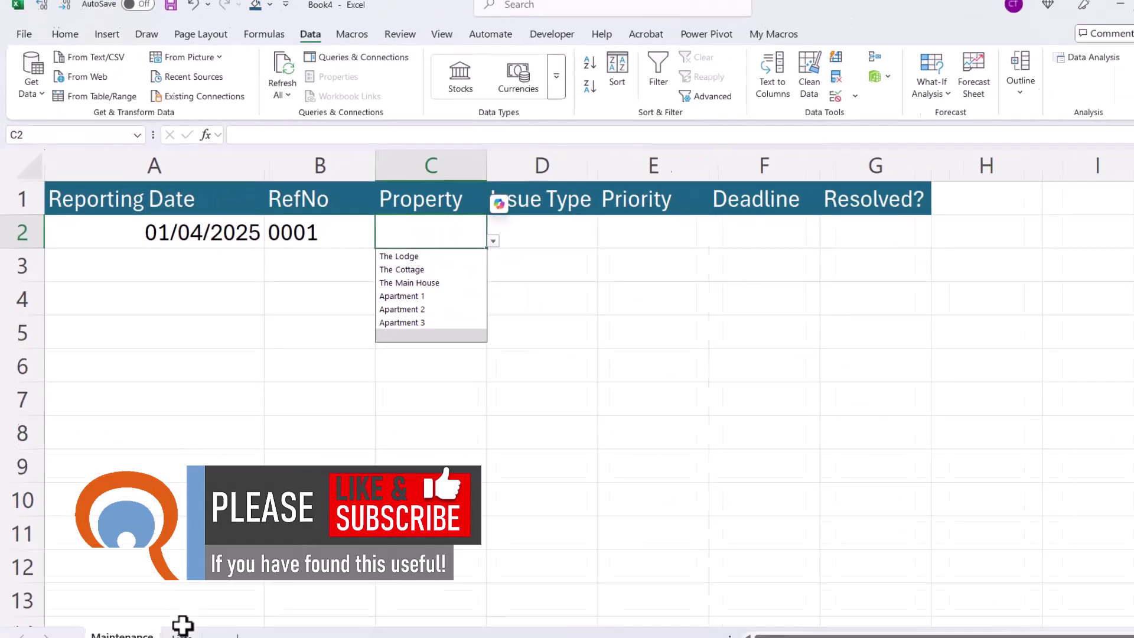
pyautogui.click(171, 610)
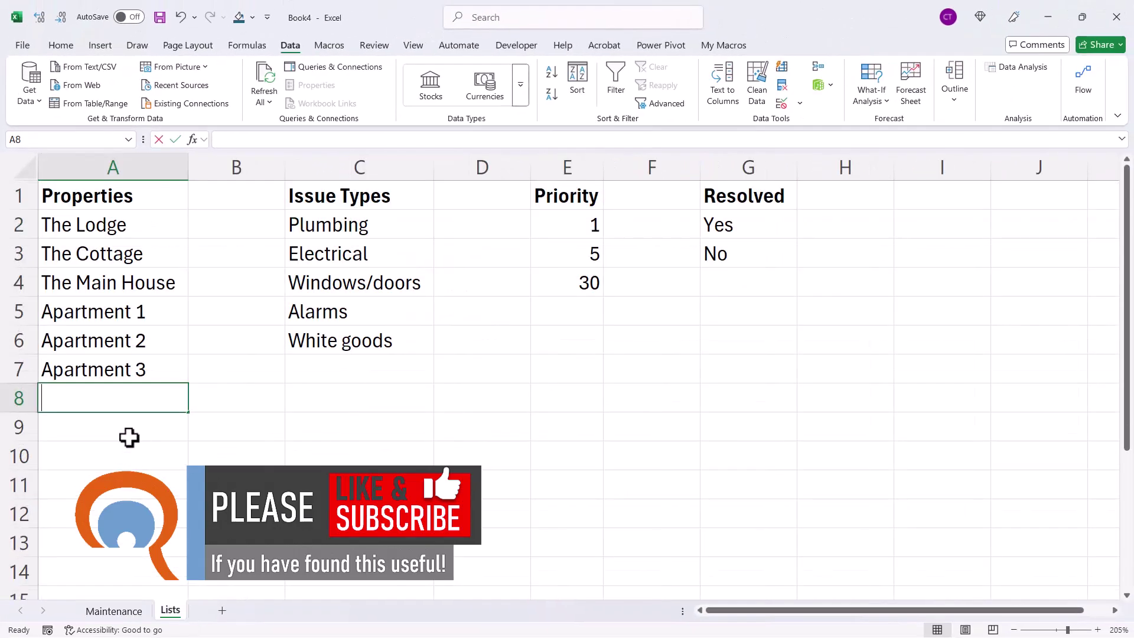
pyautogui.write('Apartment')
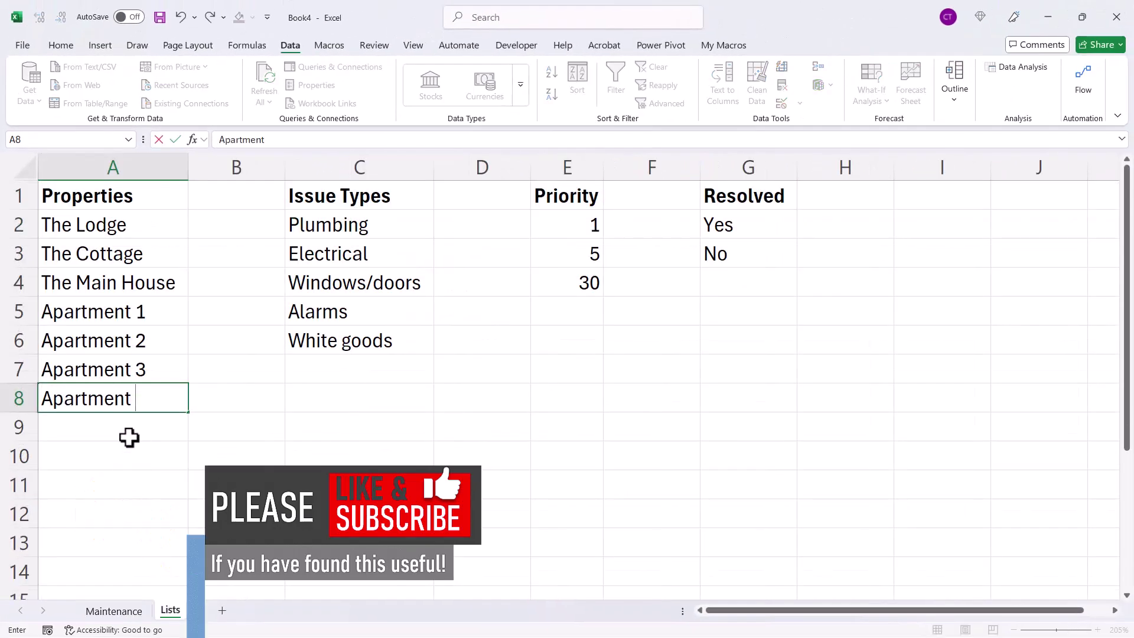
pyautogui.write(' 4')
pyautogui.press('Return')
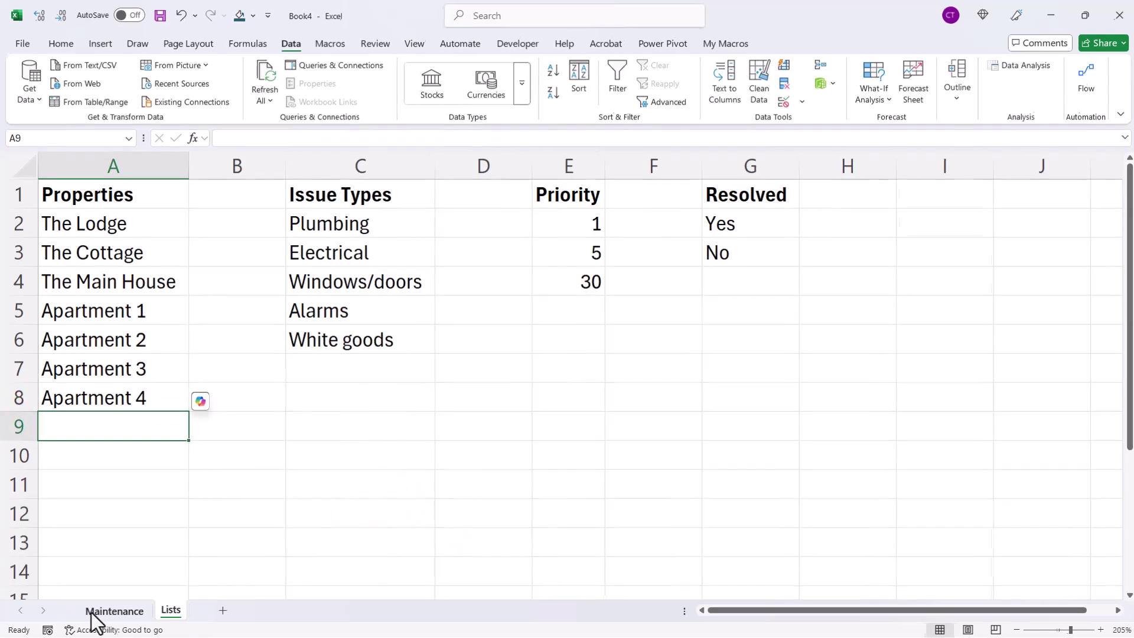
# Step: Check that C2's Property drop-down on Maintenance now lists Apartment 4
pyautogui.click(97, 613)
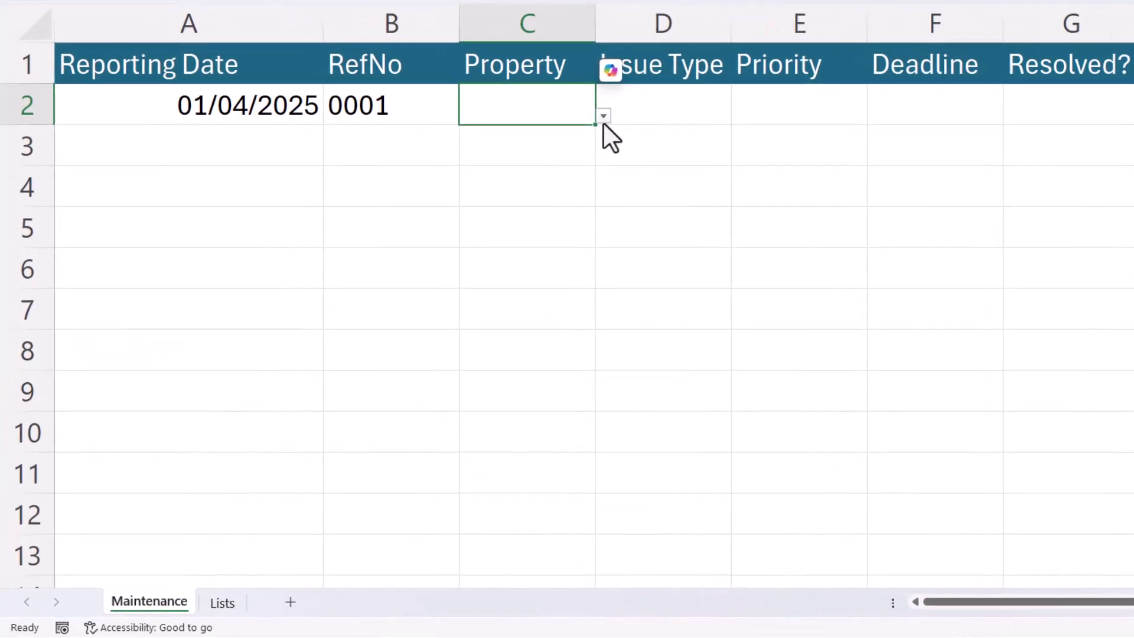
pyautogui.click(603, 117)
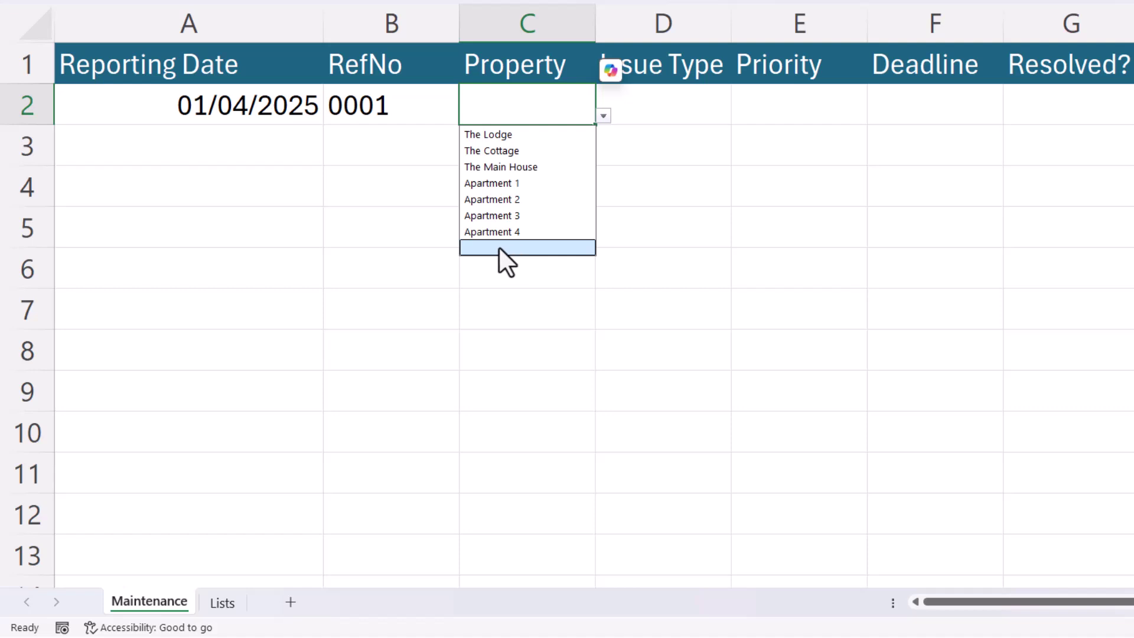
pyautogui.click(534, 105)
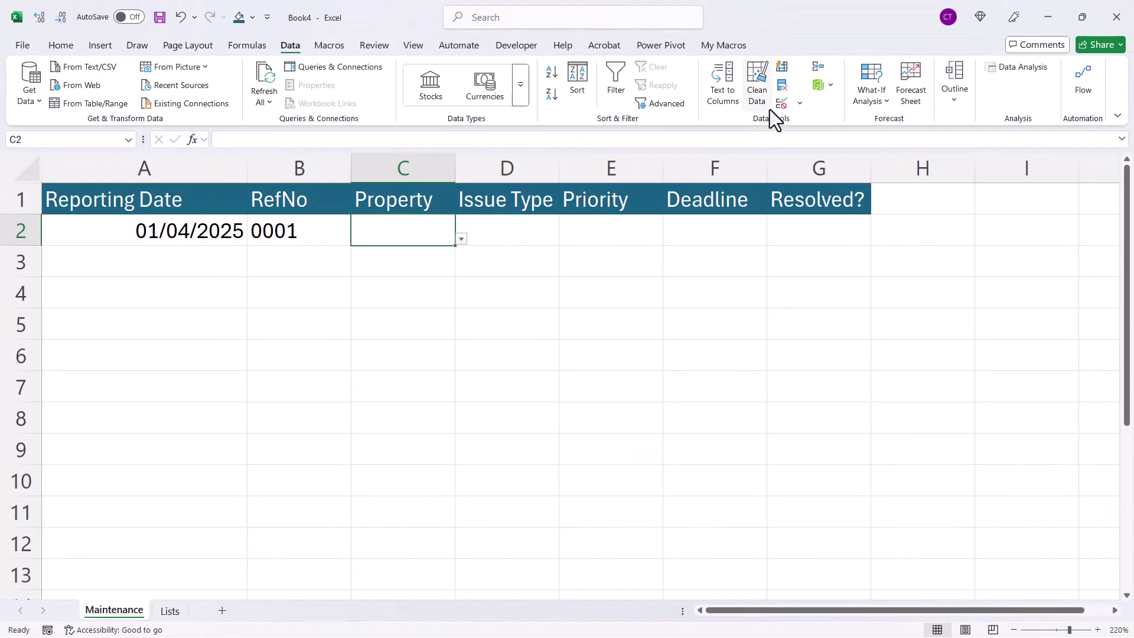
# Step: Change C2's list source to =Lists!$A$2:.$A$14 and check the drop-down has no blanks
pyautogui.click(783, 103)
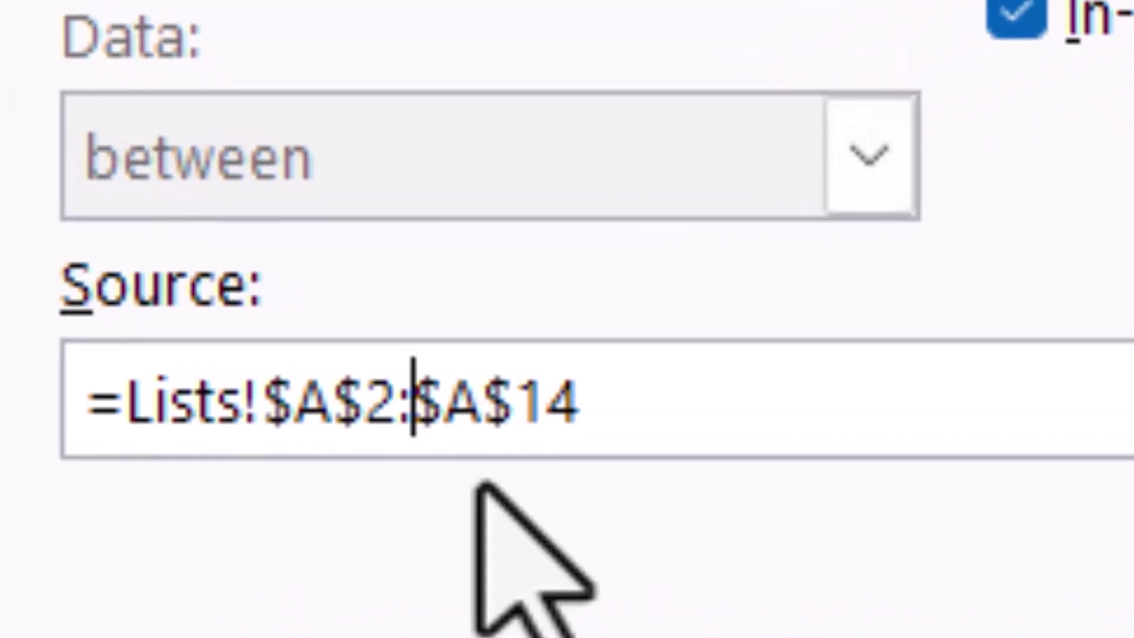
pyautogui.write('.')
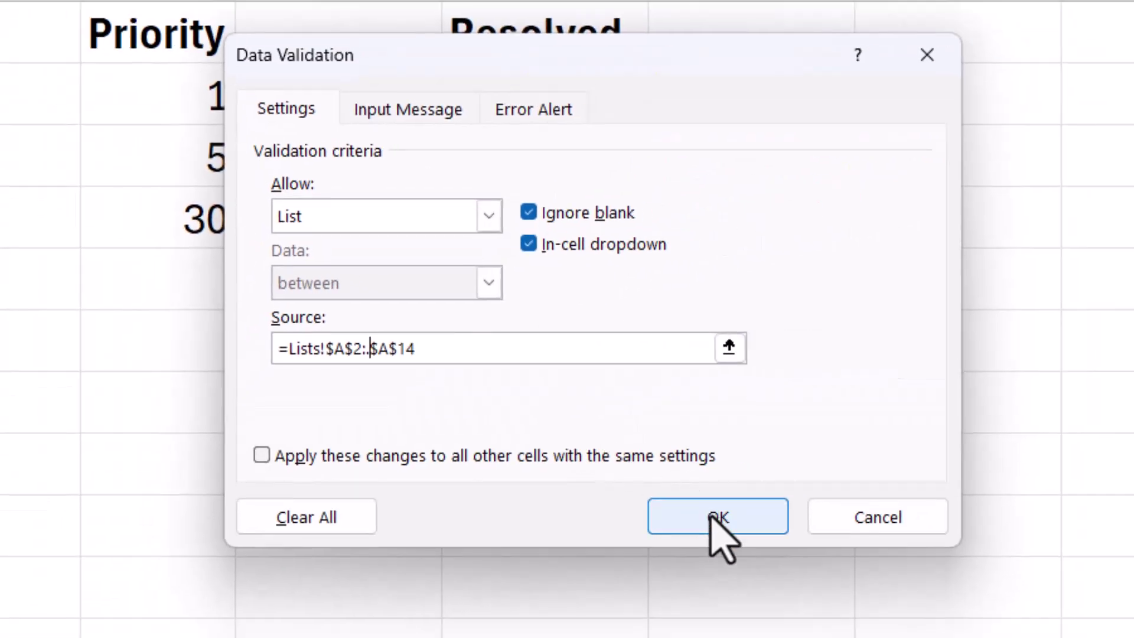
pyautogui.click(899, 609)
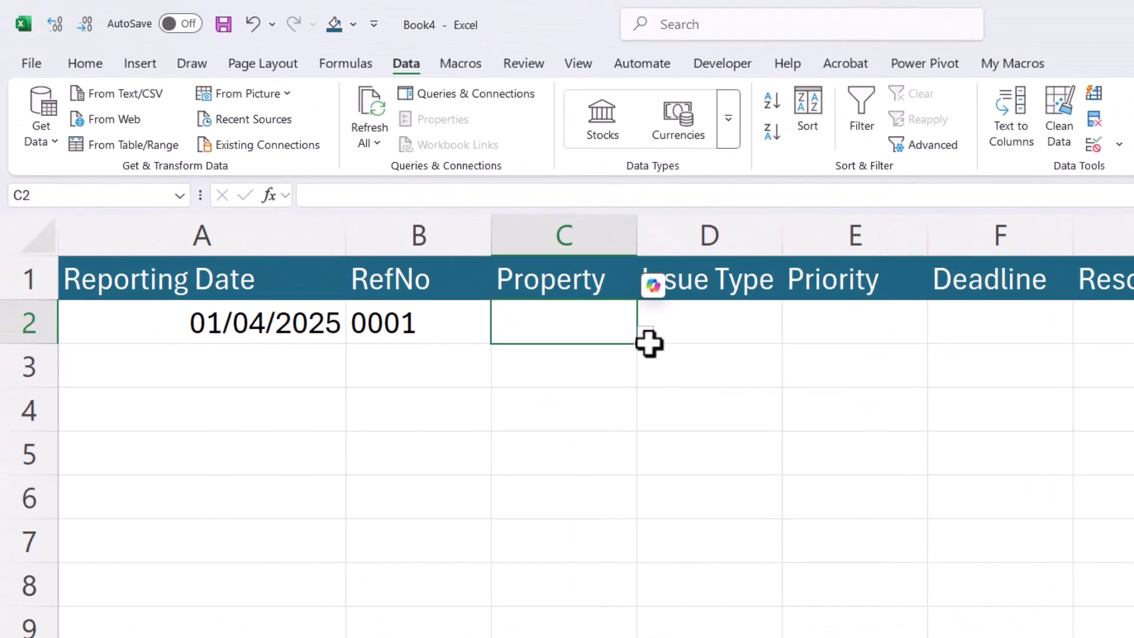
pyautogui.click(645, 334)
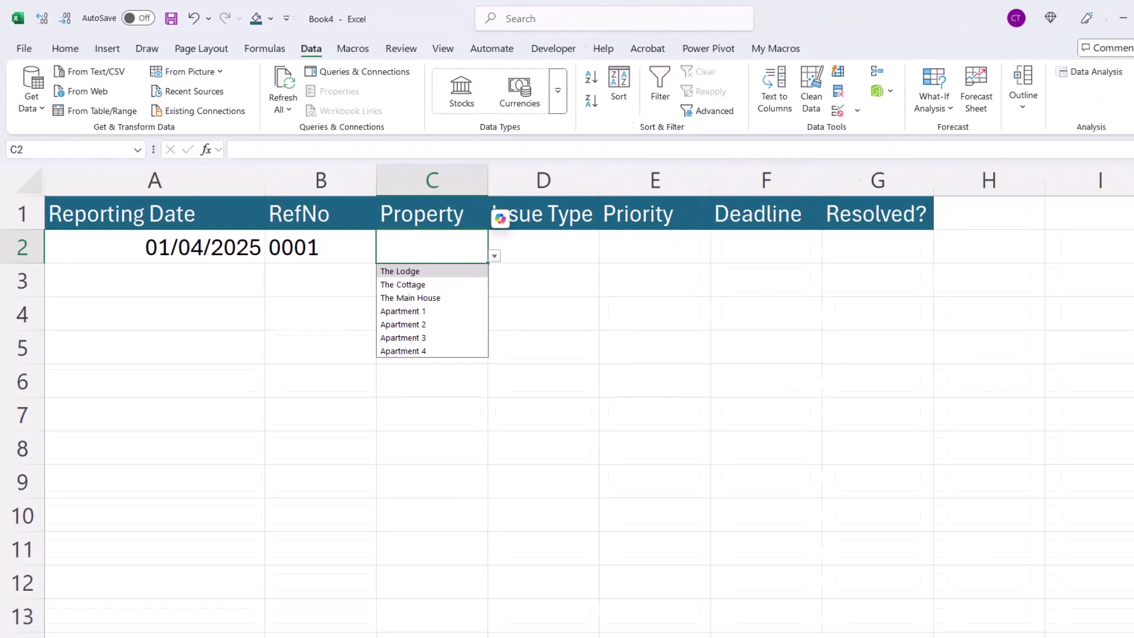
# Step: Enter 'Apartment 5' in Lists cell A9 and check it appears in C2's drop-down
pyautogui.click(171, 611)
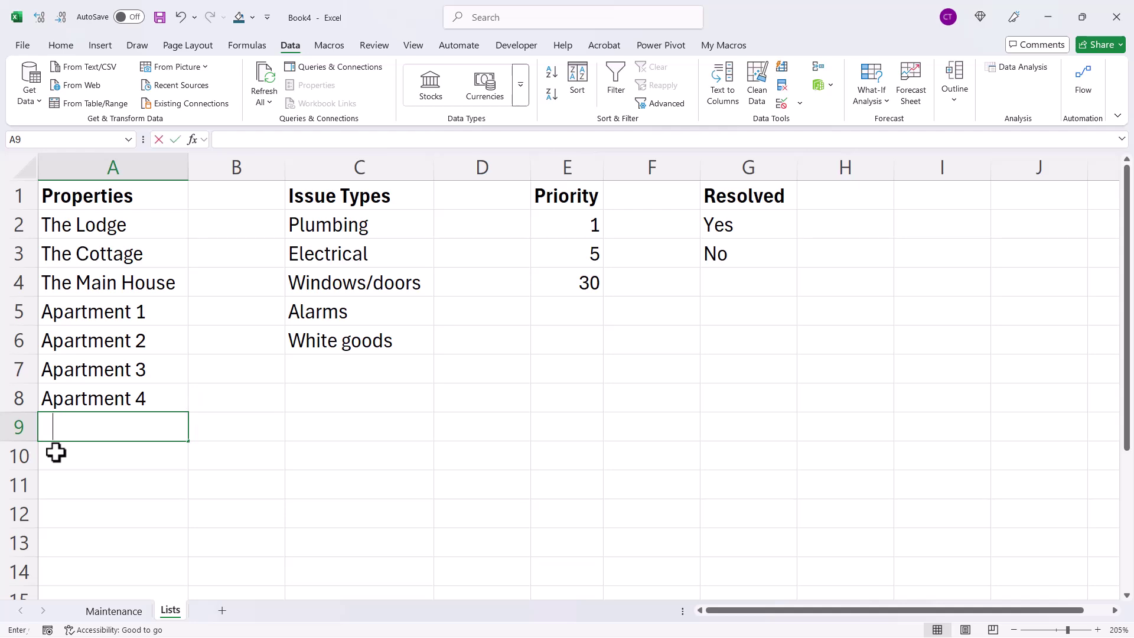
pyautogui.write('Apartment 5')
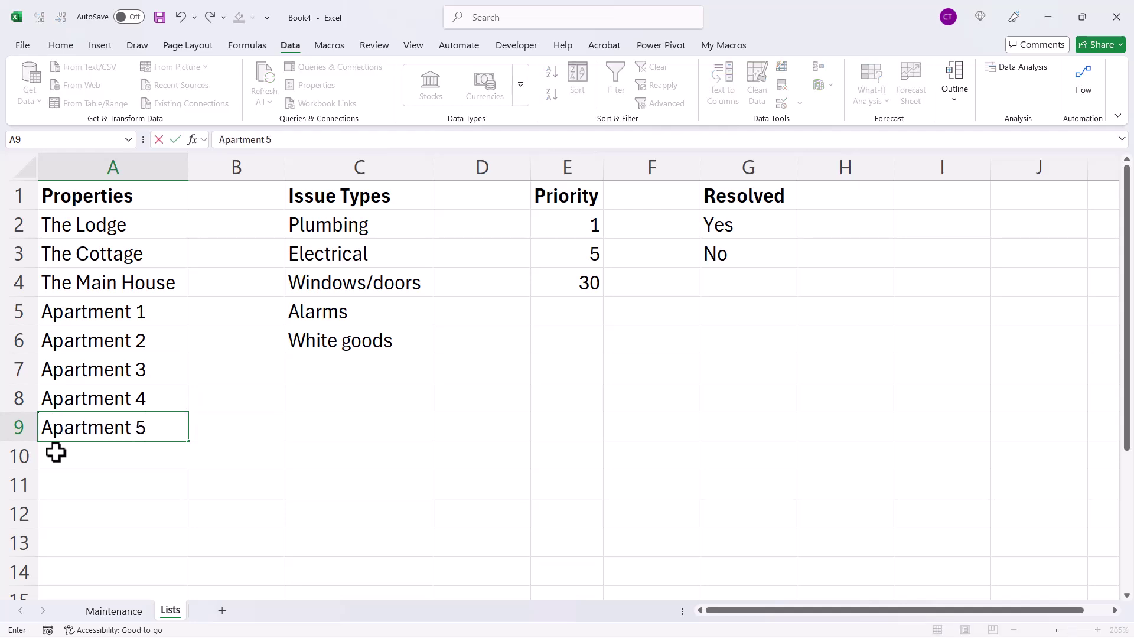
pyautogui.press('Return')
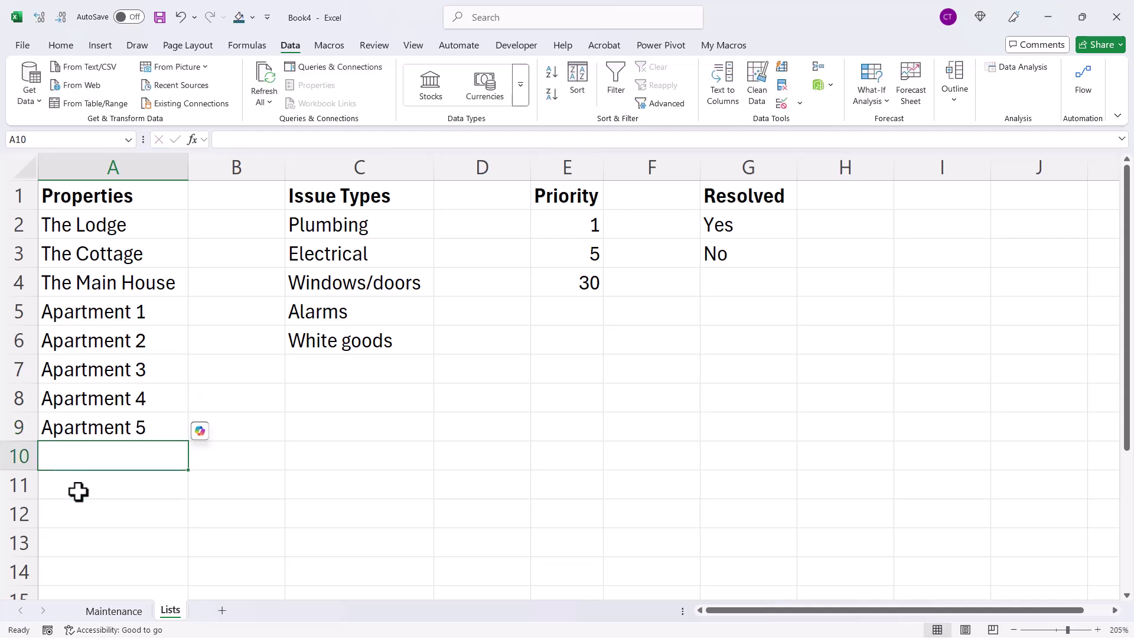
pyautogui.click(113, 611)
pyautogui.click(462, 238)
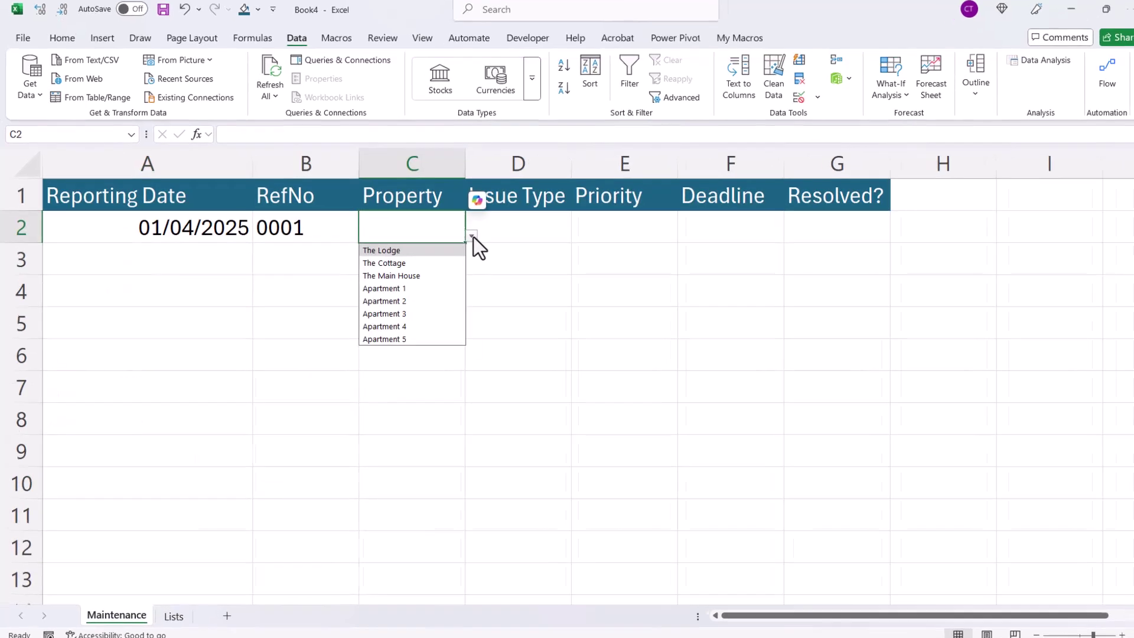